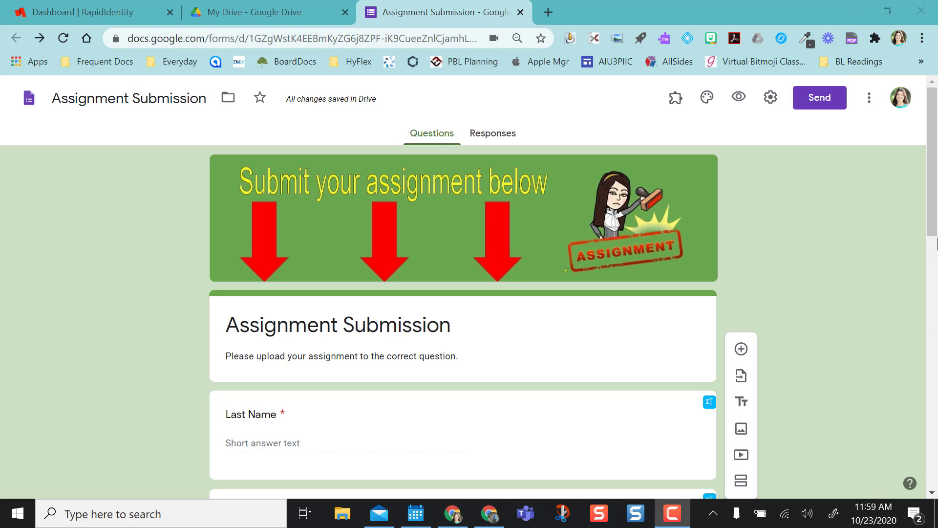
Step: Scroll down to the Period 1 Upload question and add a new question below it
mouse_move(935, 220)
mouse_down()
mouse_move(936, 251)
mouse_move(935, 223)
mouse_up()
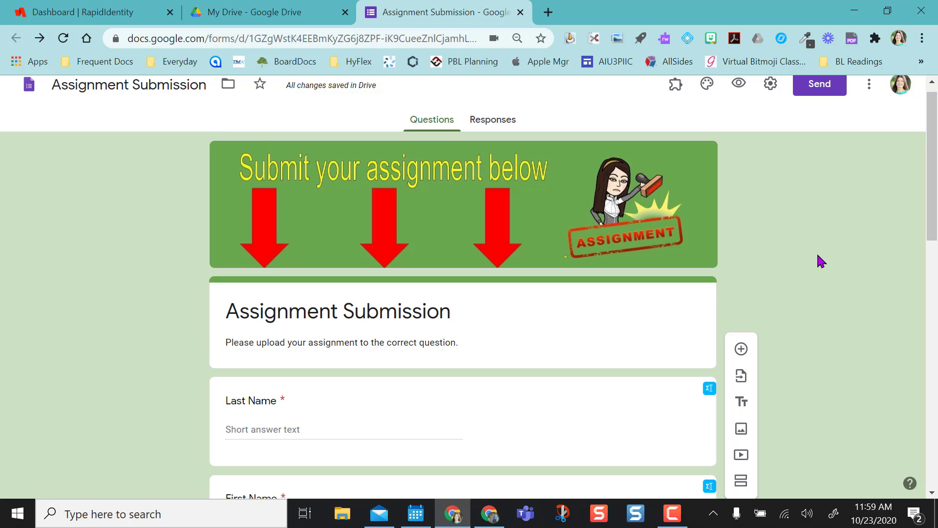
scroll(525, 339, down, 3)
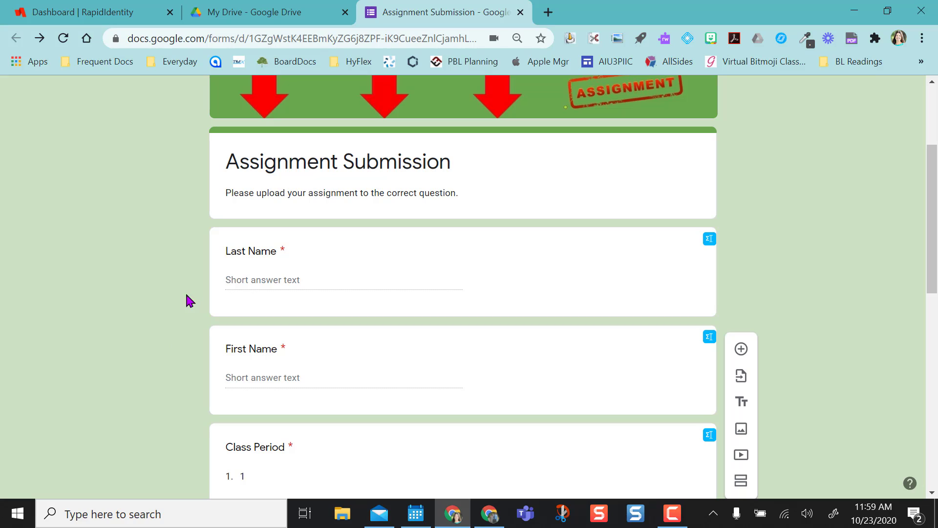
scroll(185, 337, down, 5)
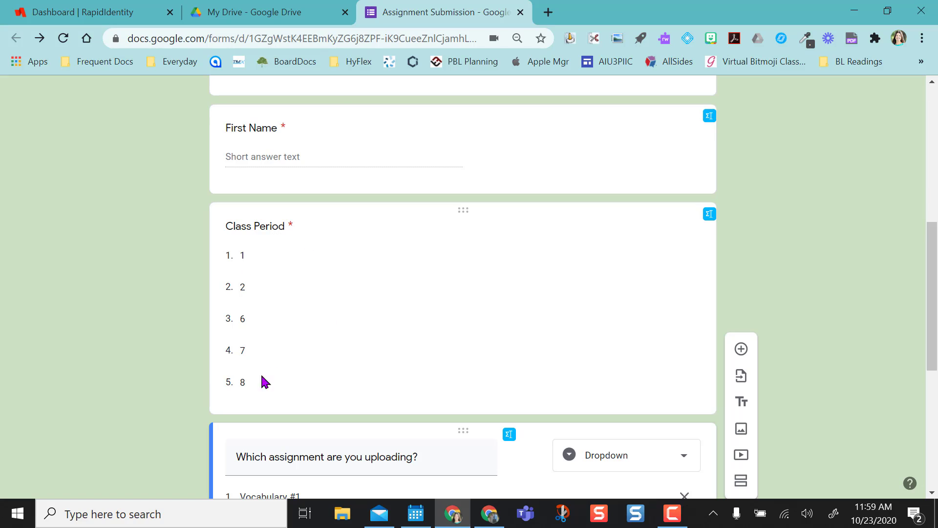
scroll(143, 405, down, 5)
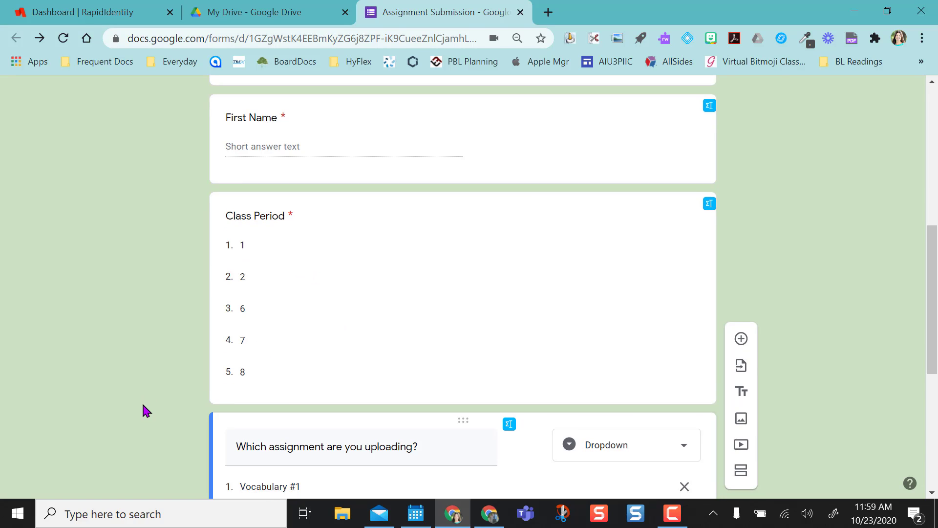
scroll(146, 411, down, 1)
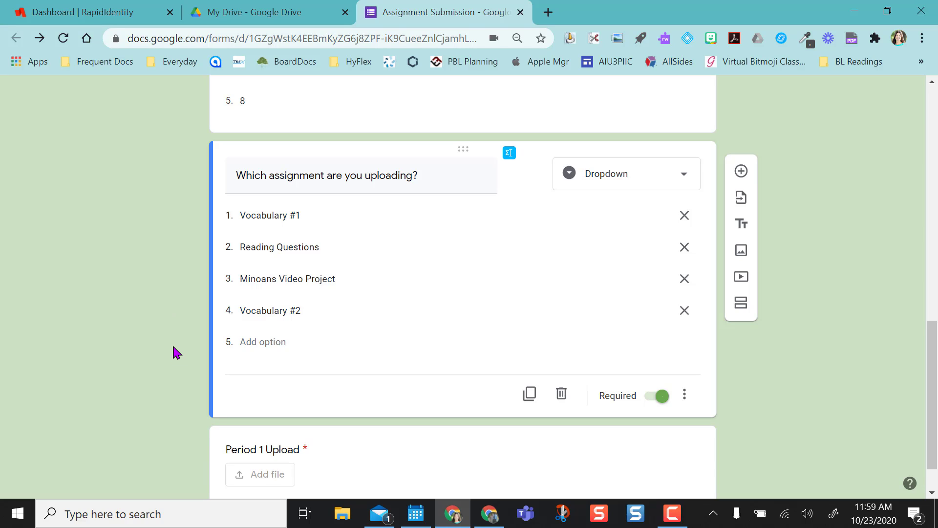
scroll(174, 348, down, 1)
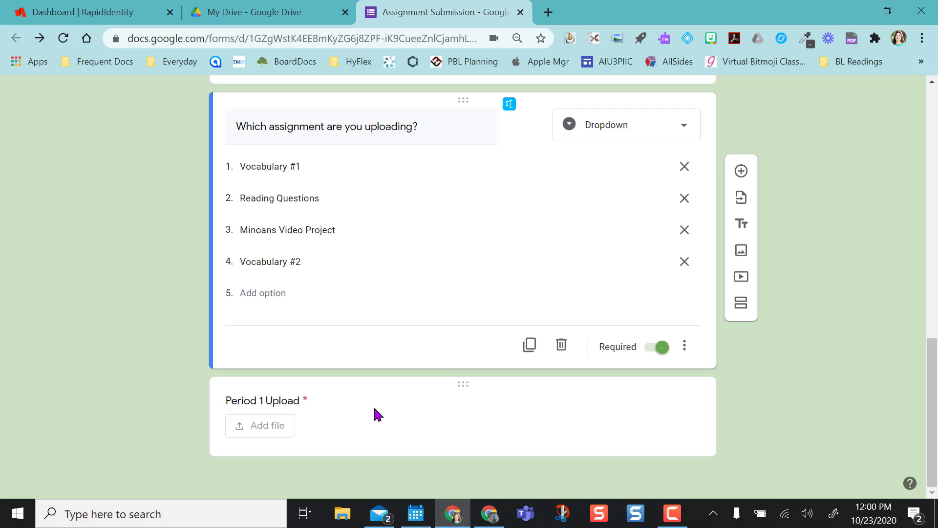
click(484, 421)
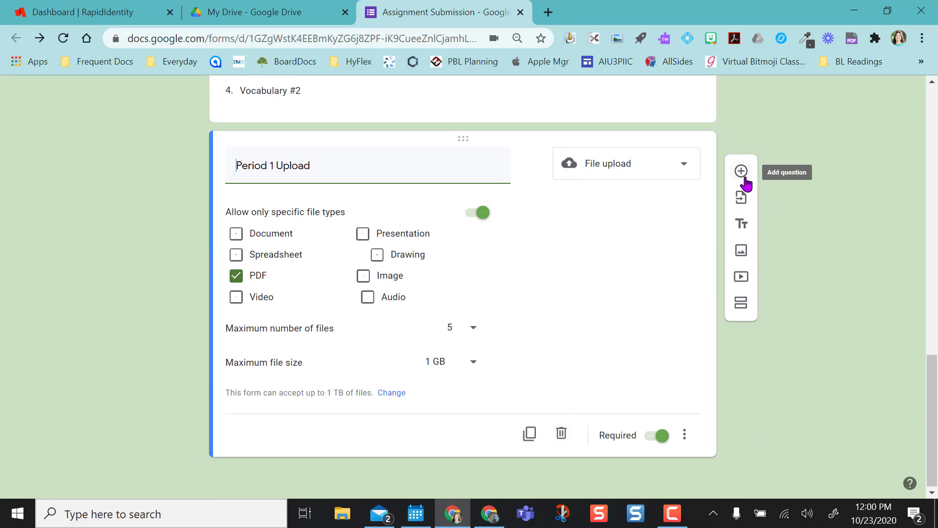
click(741, 172)
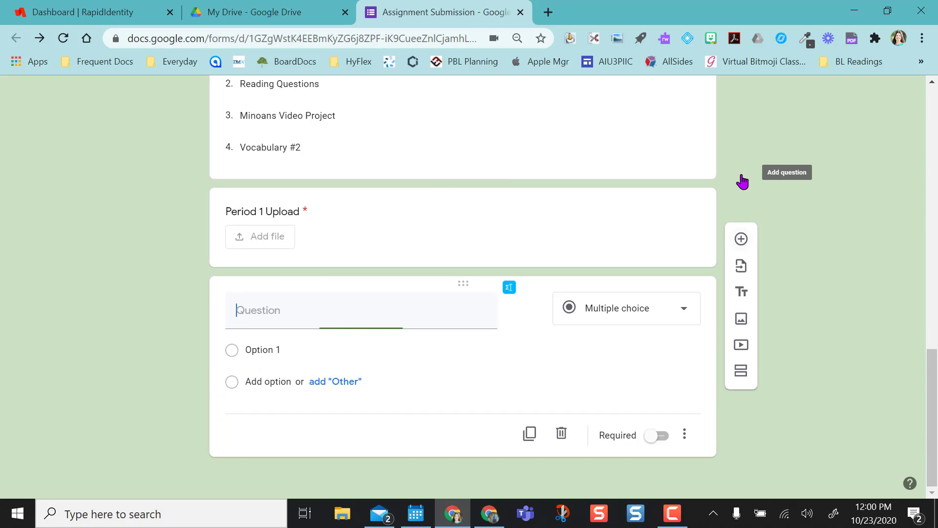
Step: Change the new question's type to File upload and start the title 'Period 2 Upload'
click(684, 313)
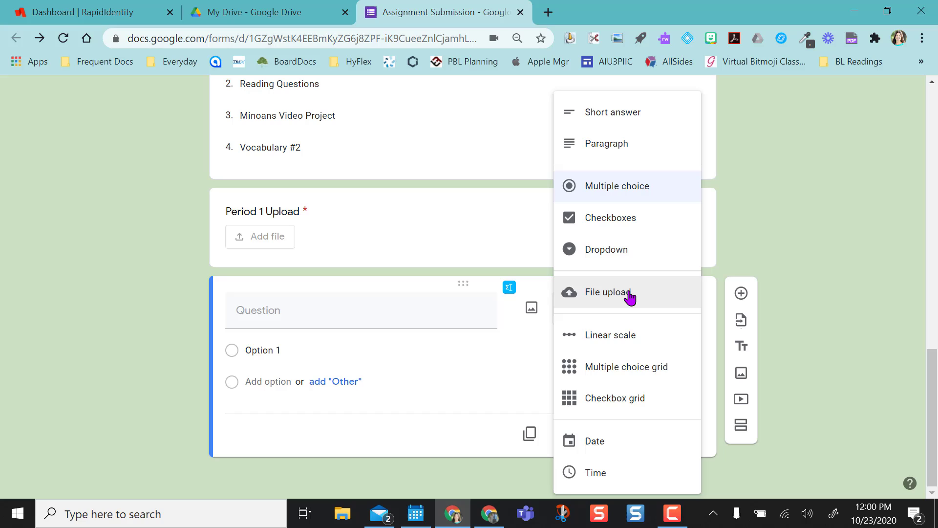
click(539, 379)
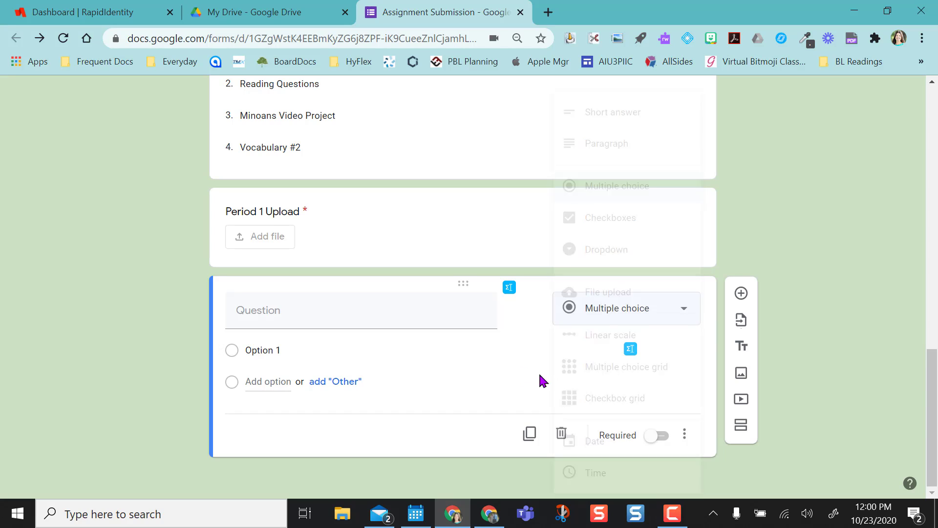
click(683, 315)
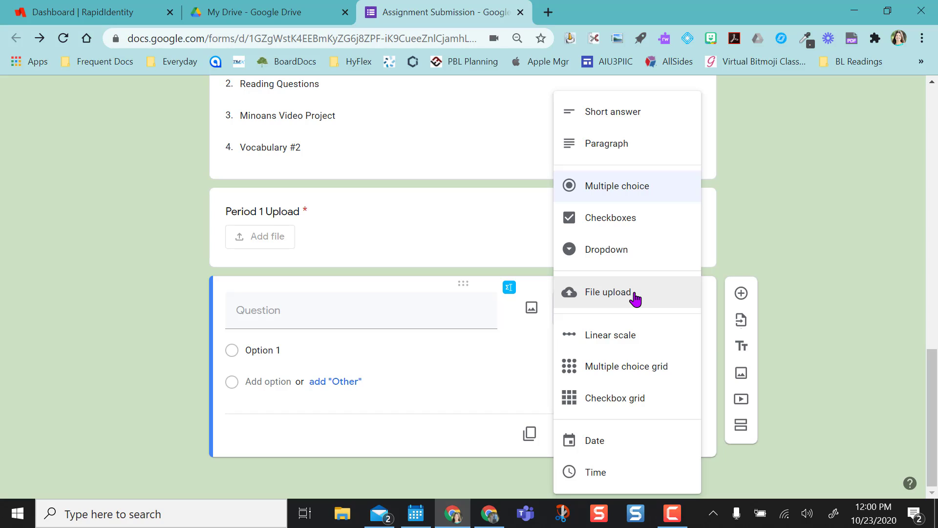
click(635, 298)
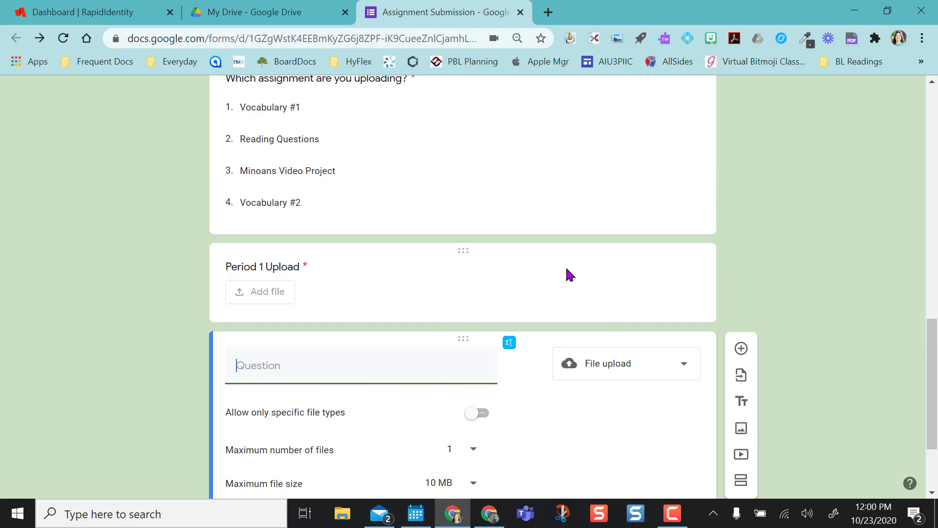
scroll(561, 448, down, 2)
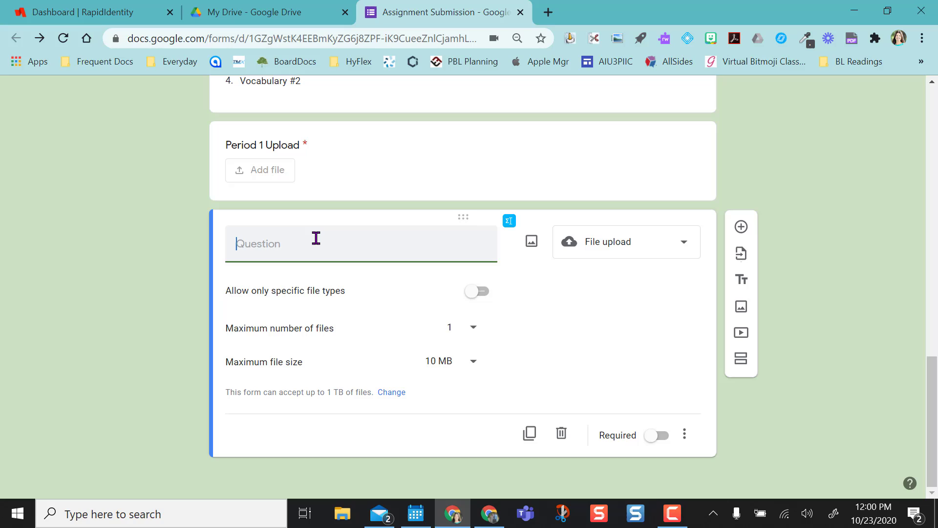
text(Period 2 Upload)
Step: Finish the Period 2 Upload title and switch off Required on Period 1 Upload
click(169, 341)
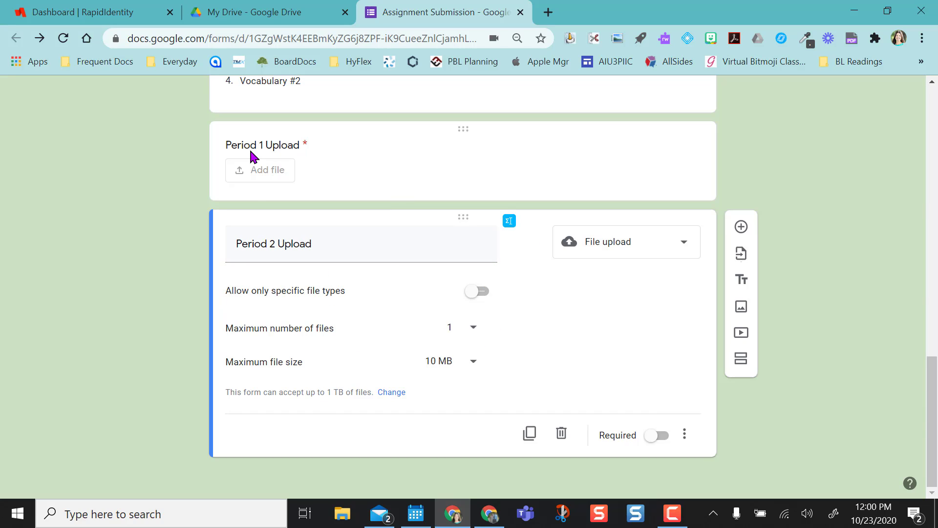
click(436, 160)
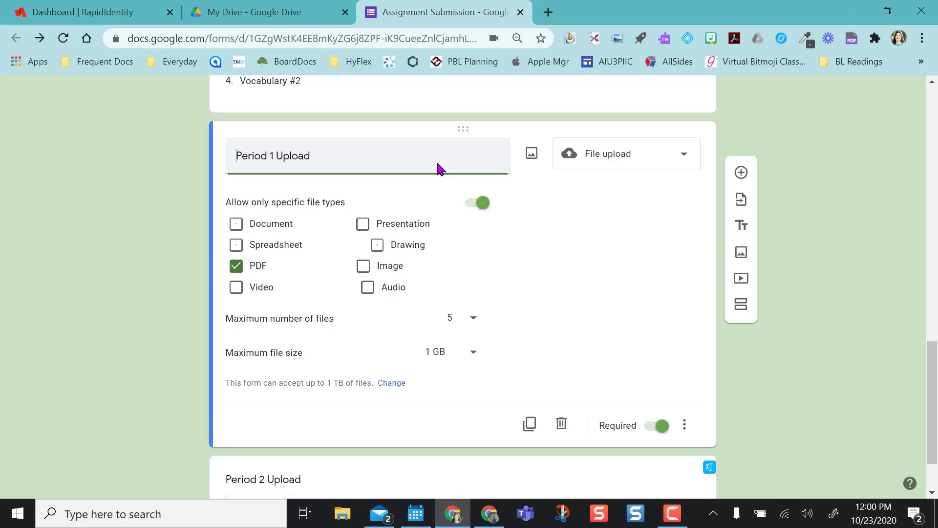
click(664, 427)
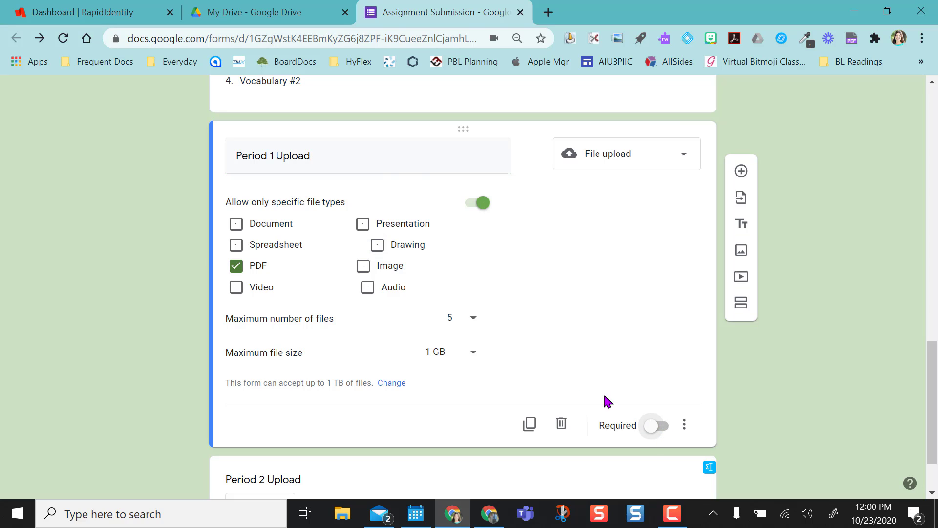
scroll(136, 340, down, 2)
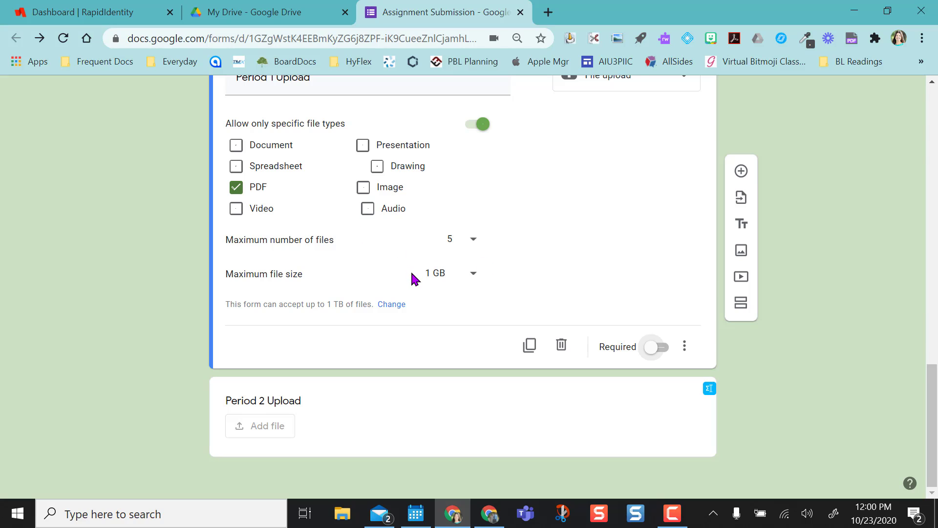
scroll(413, 278, up, 2)
scroll(412, 279, down, 2)
Step: Turn on Allow only specific file types for Period 2 Upload, with PDF unticked
click(399, 393)
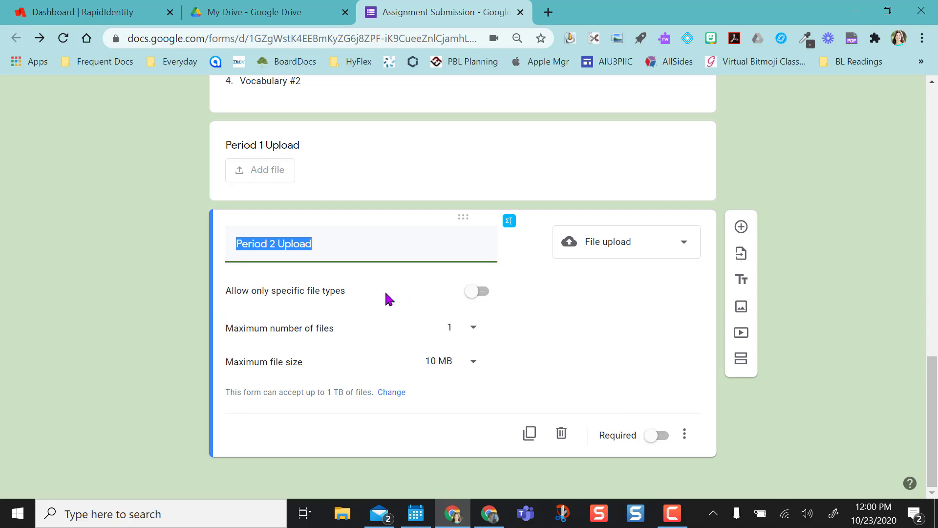
click(335, 297)
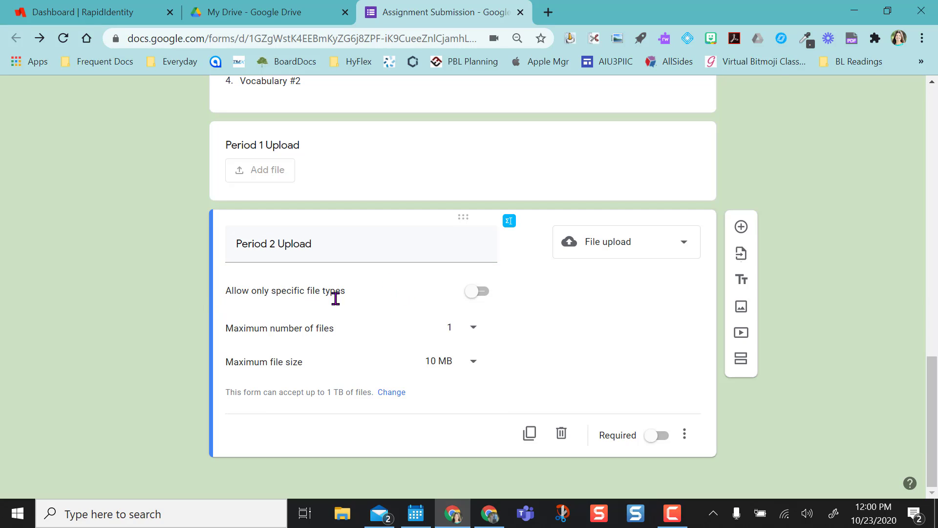
click(473, 296)
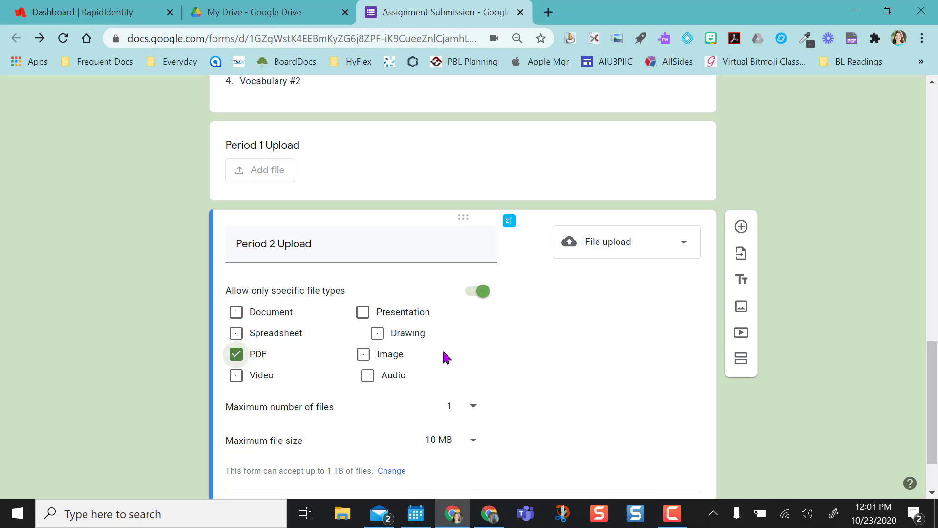
click(237, 355)
click(482, 292)
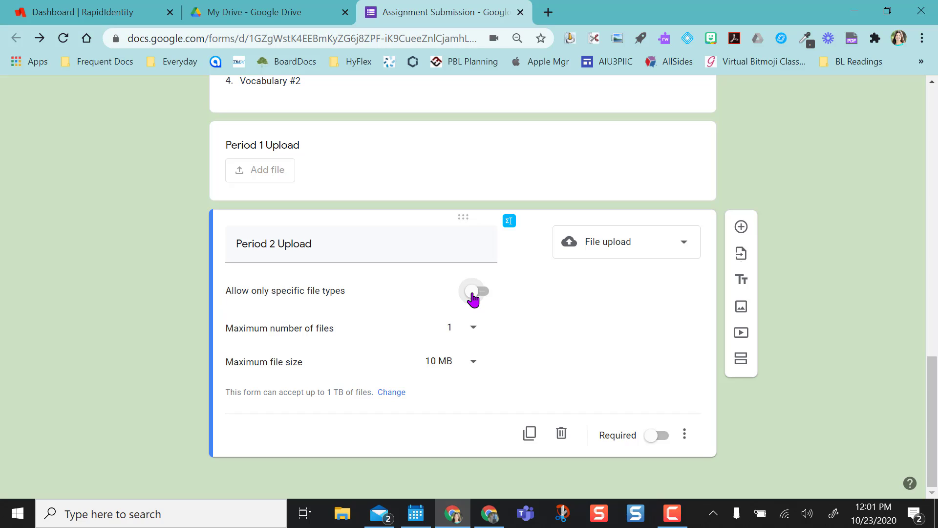
click(473, 295)
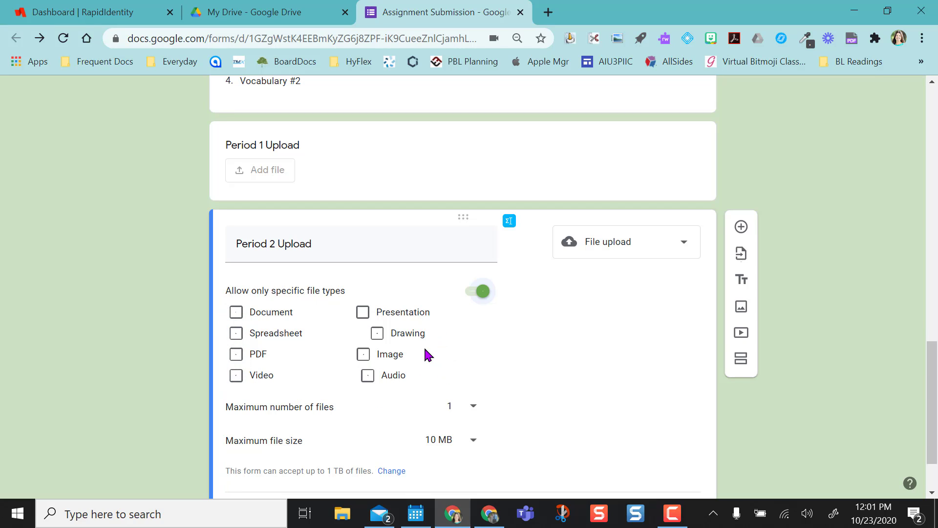
Step: Remove the file-type restriction and allow up to 5 files of 1 GB each on Period 2 Upload
click(485, 294)
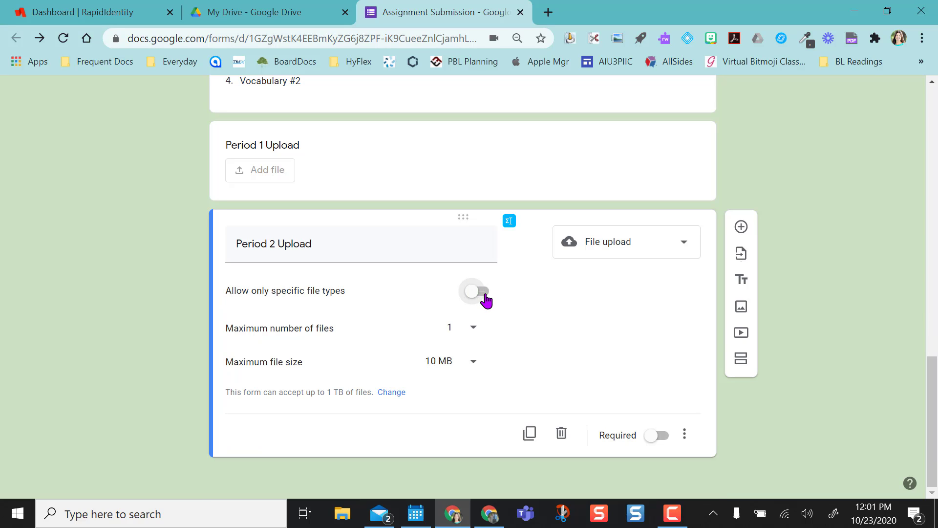
click(473, 335)
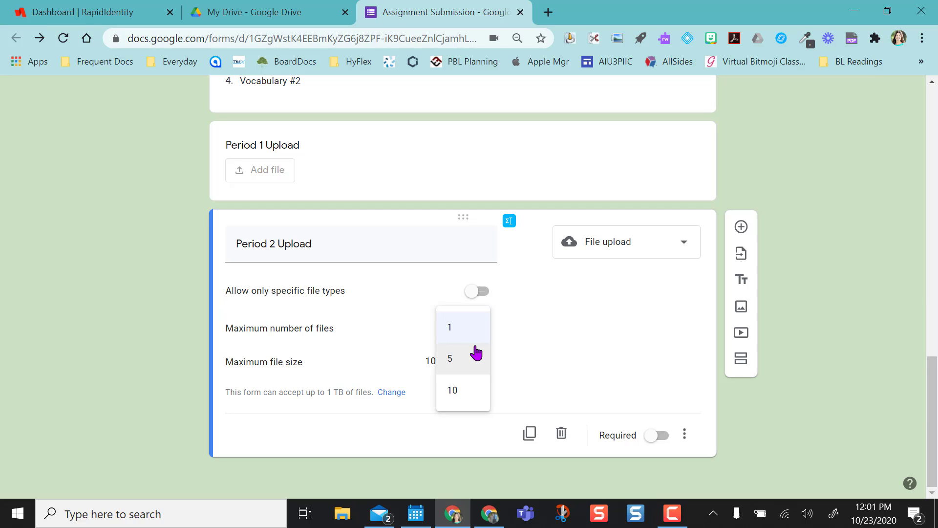
click(457, 360)
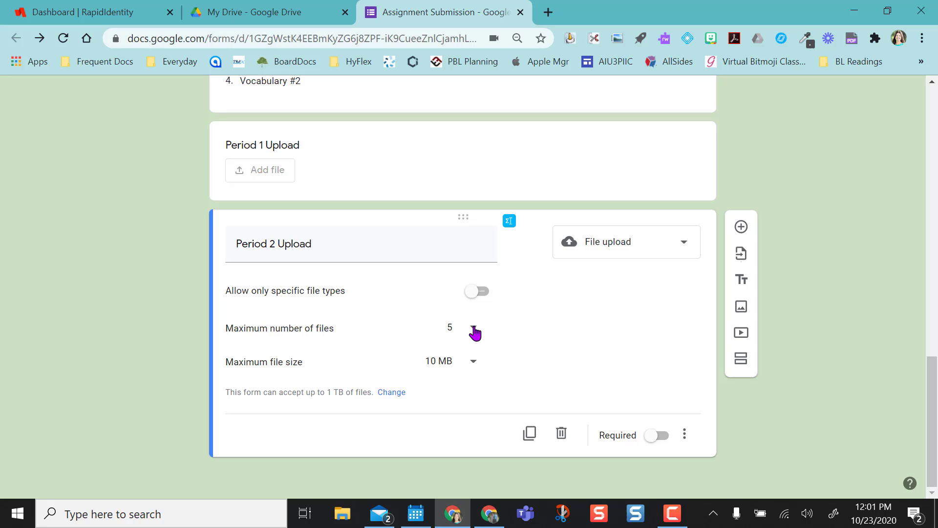
click(473, 364)
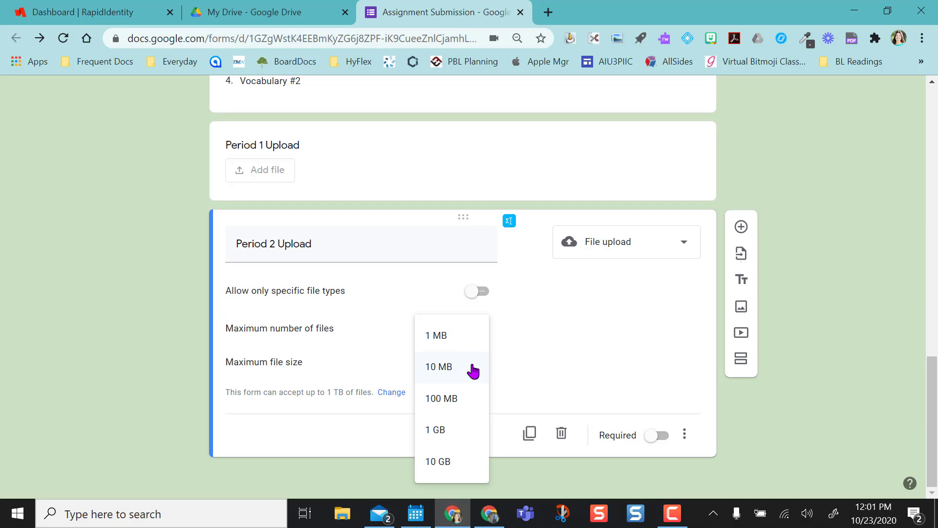
click(458, 432)
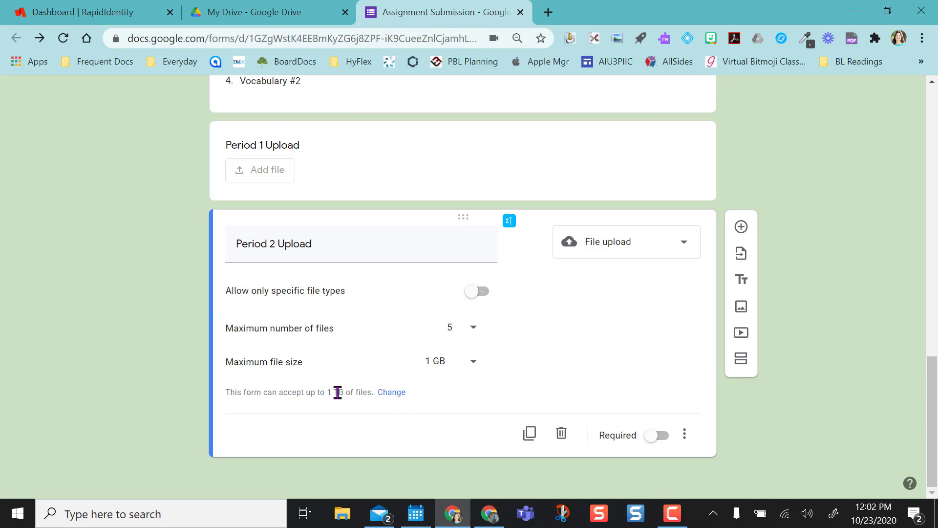
click(397, 397)
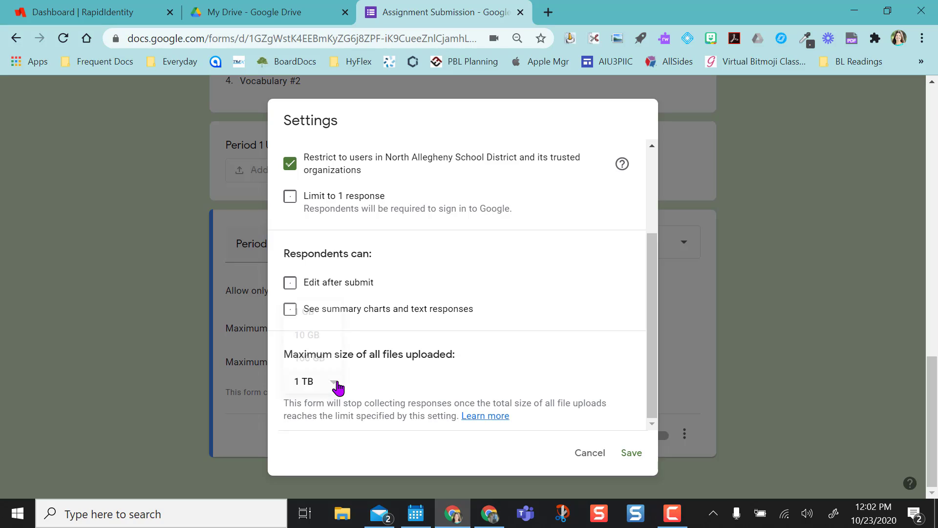
click(336, 389)
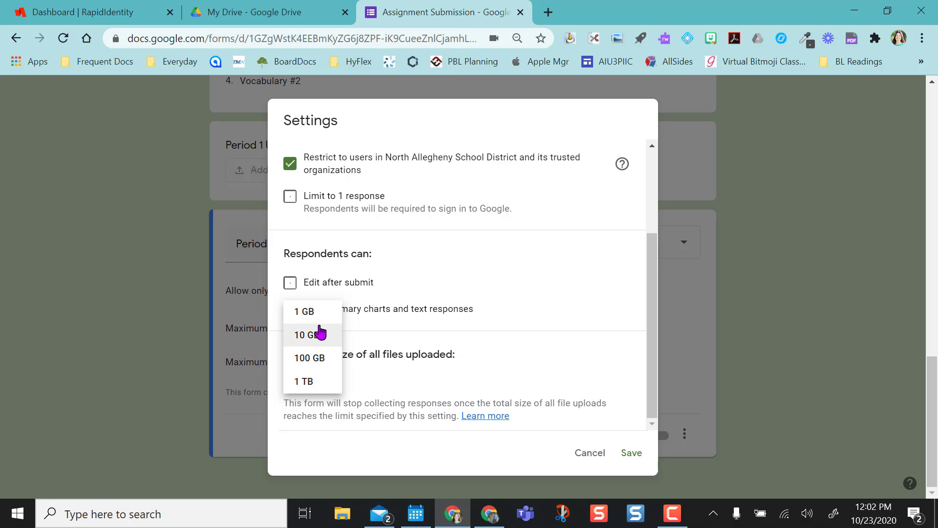
click(334, 388)
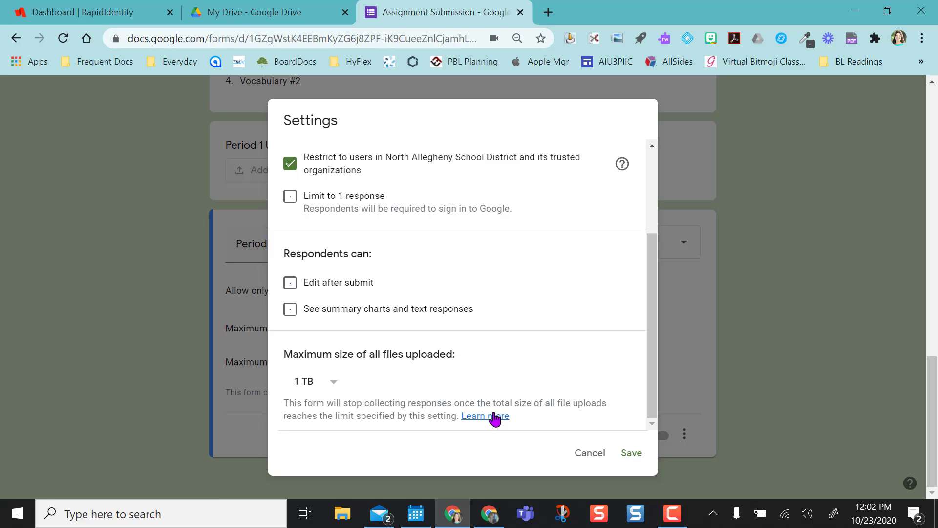
click(632, 453)
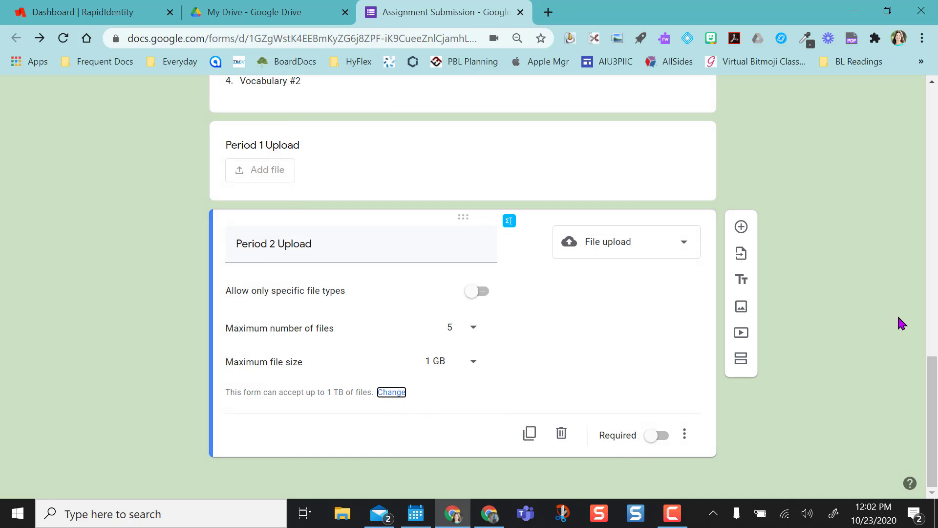
drag(933, 415, 934, 111)
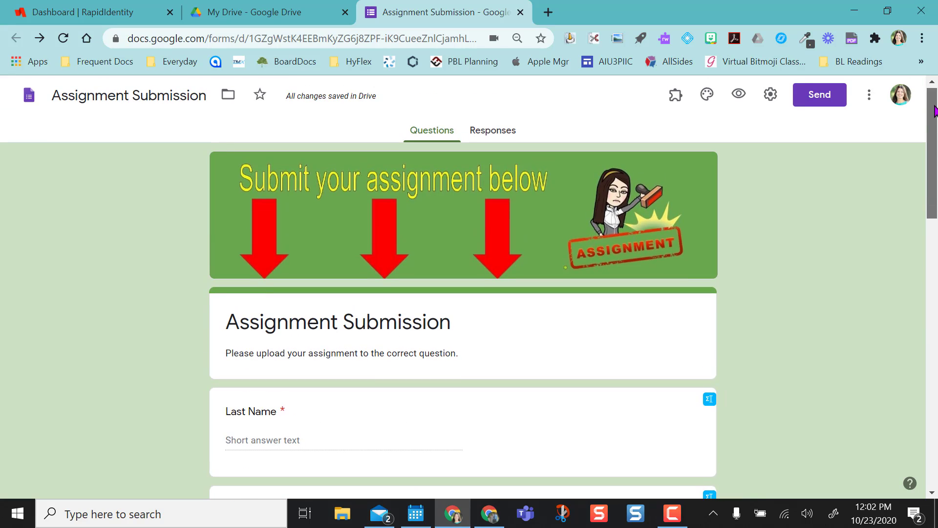
click(771, 96)
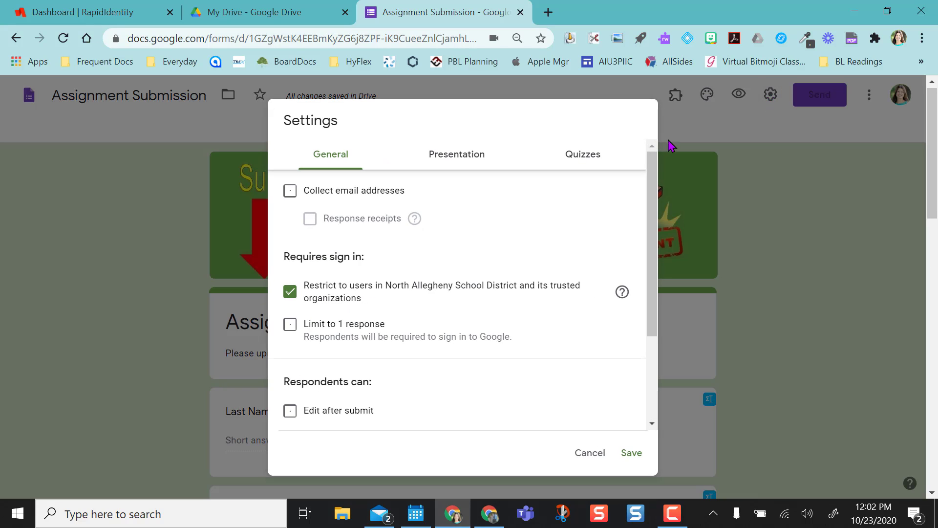
scroll(331, 352, down, 3)
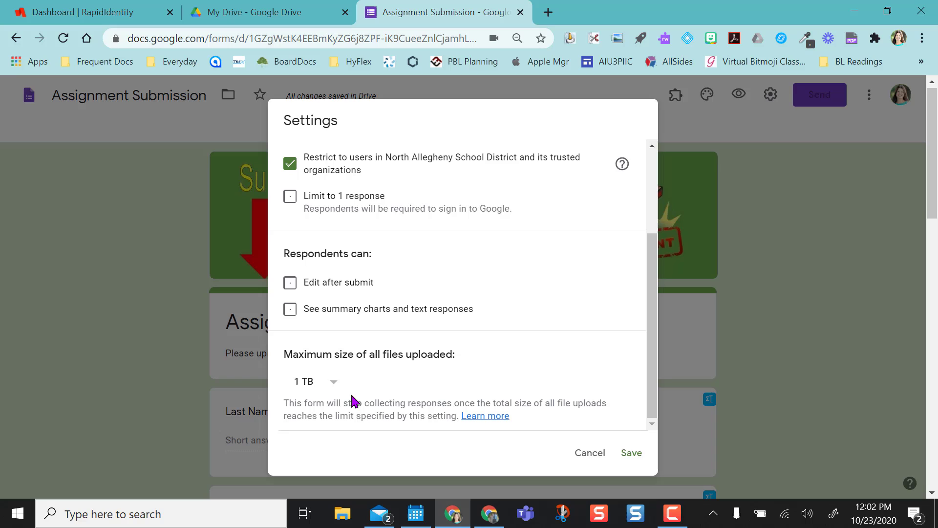
click(591, 454)
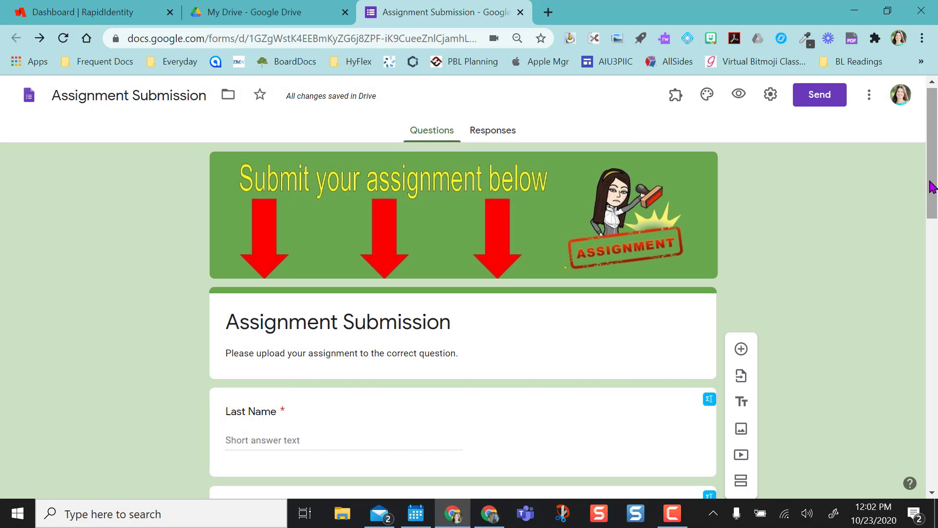
drag(932, 185, 936, 452)
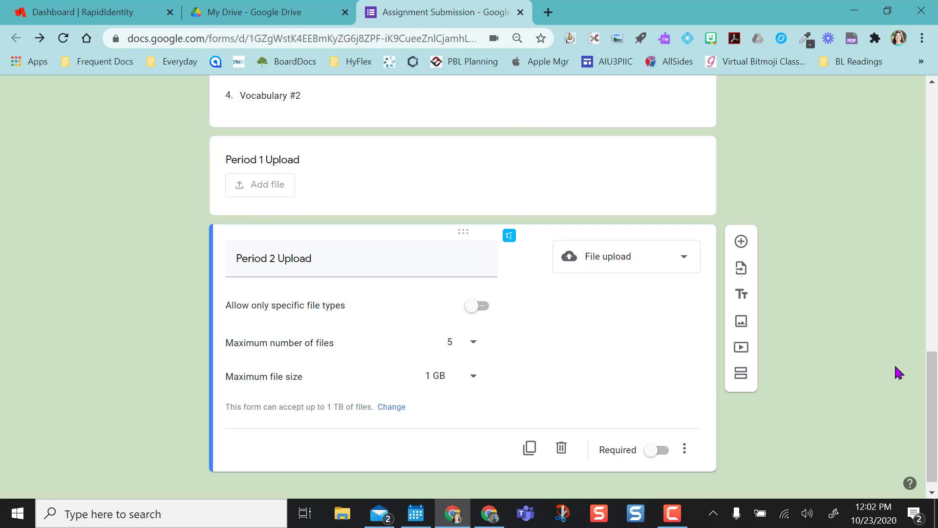
Step: Preview the form, try Add file under Period 2 Upload, then cancel the Insert file dialog
scroll(929, 210, up, 1)
click(929, 210)
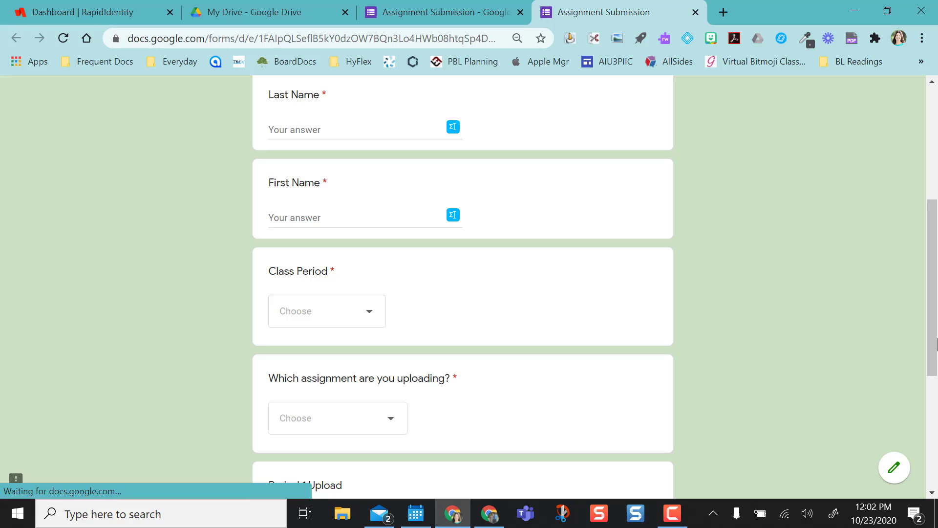
scroll(934, 299, down, 5)
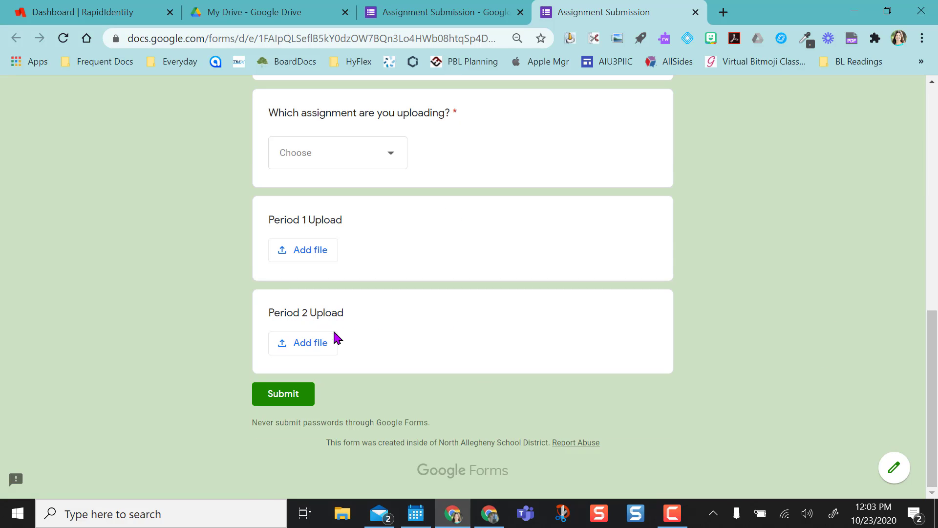
click(321, 353)
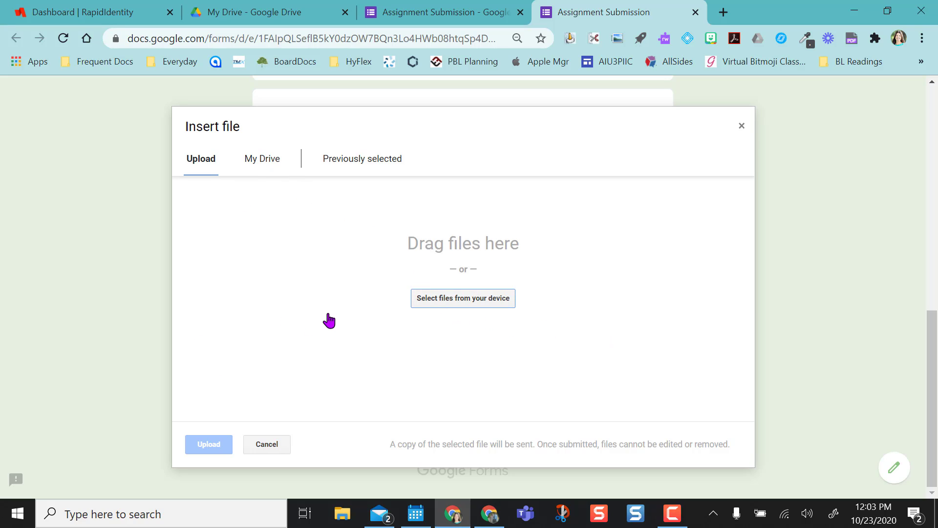
click(268, 446)
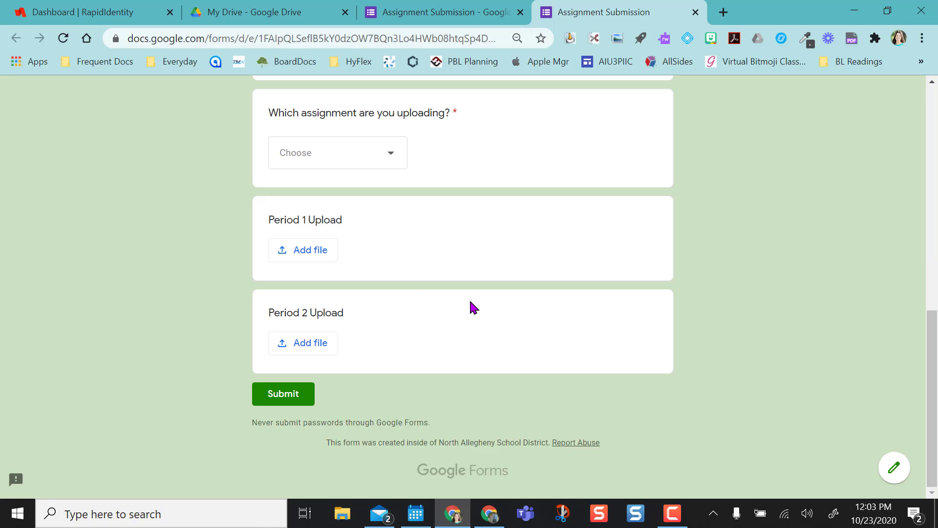
Step: In Google Drive, browse Test Area > Assignment Submission > Period 2 Upload, then return to the parent folder
click(290, 16)
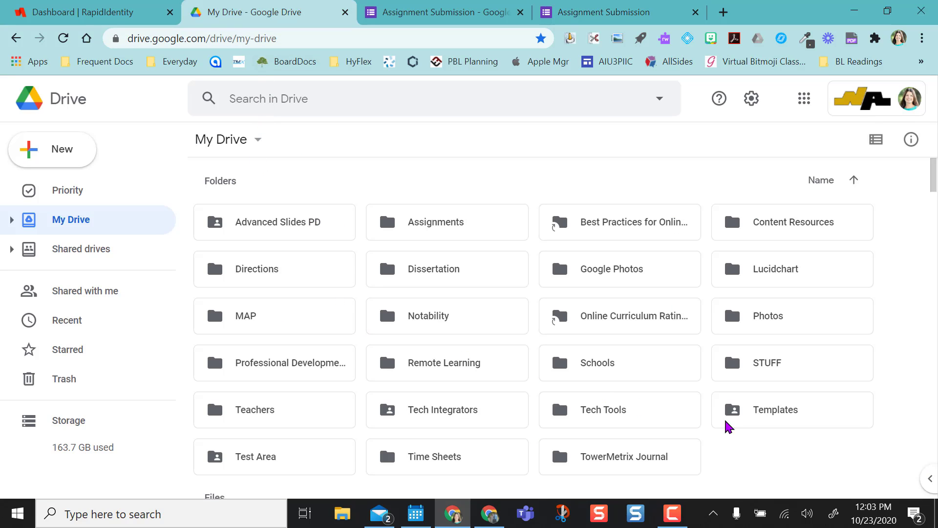
double_click(328, 463)
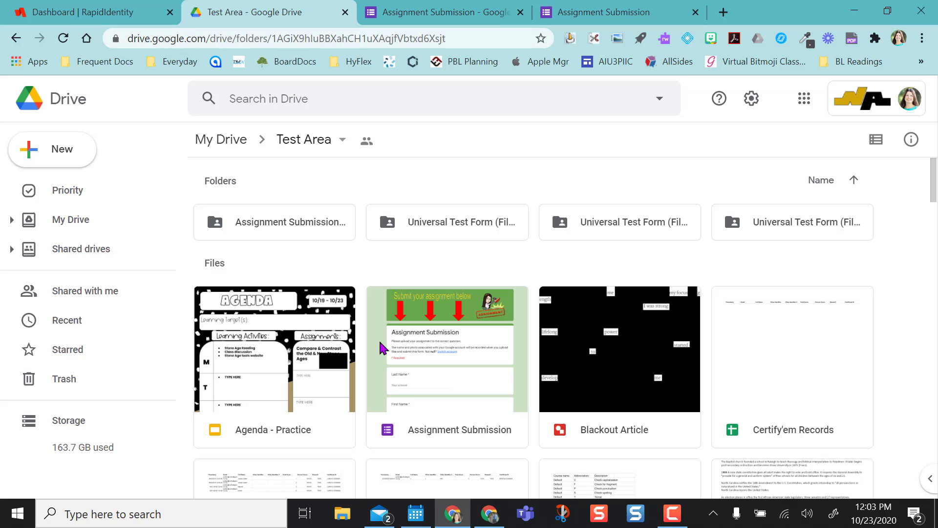
double_click(291, 229)
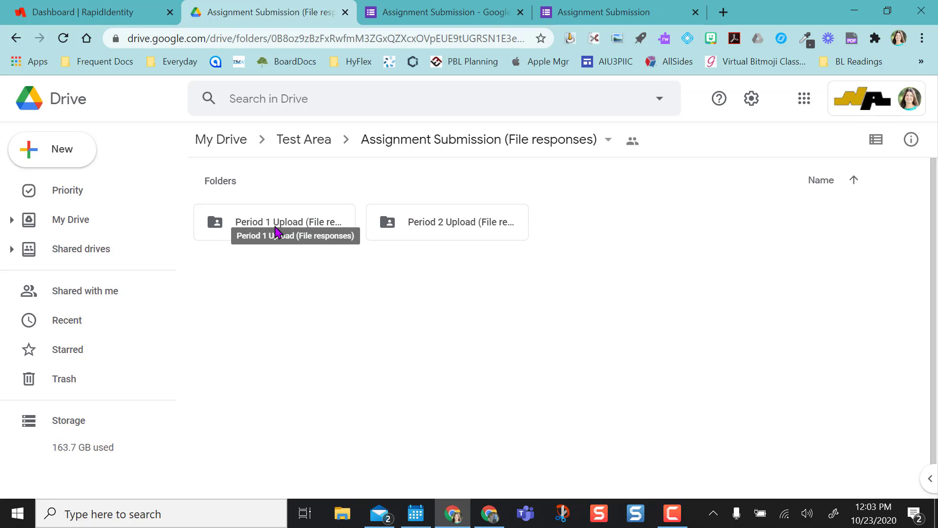
double_click(446, 225)
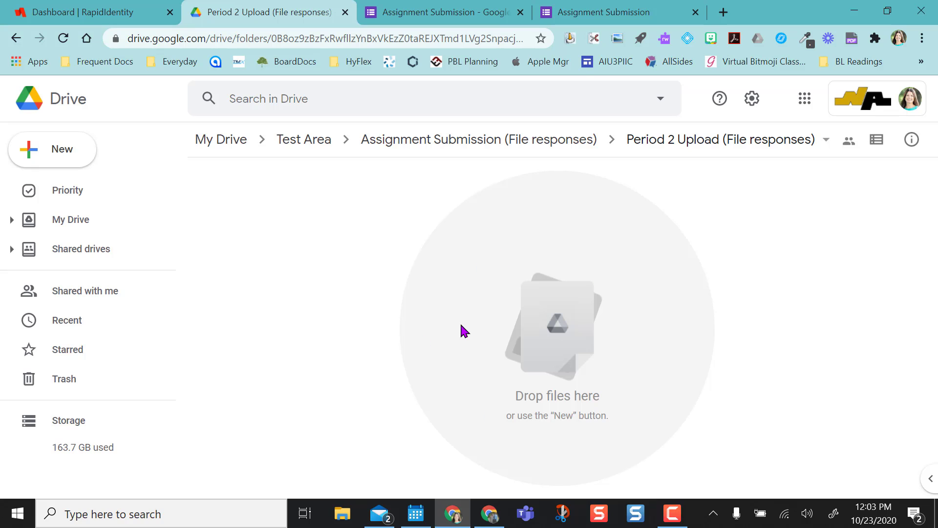
click(478, 143)
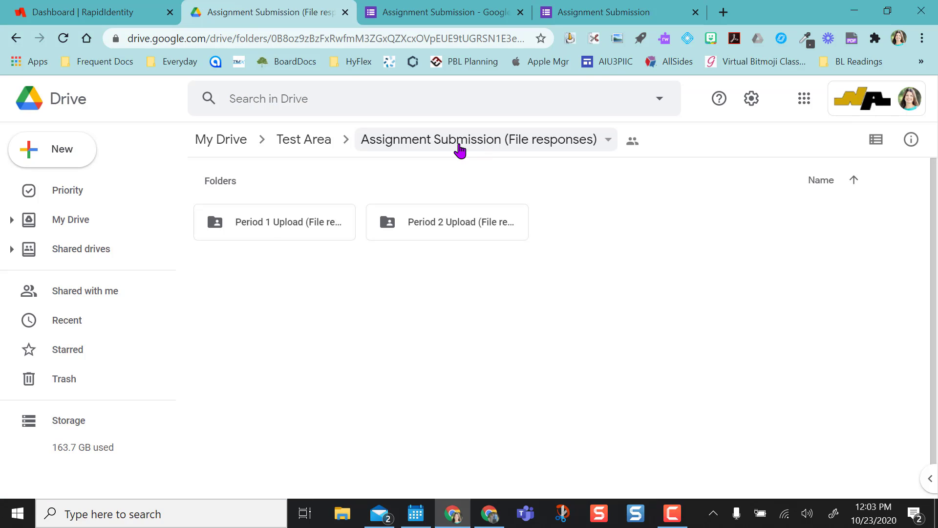